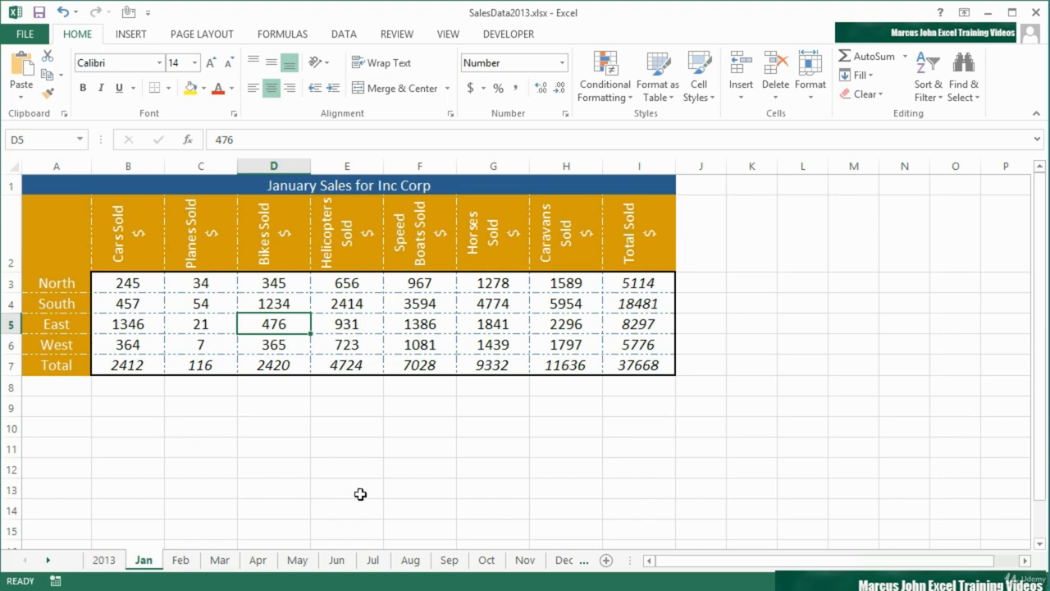
- On the May sheet, create a default column chart on its own sheet from the whole sales table
left_click(299, 562)
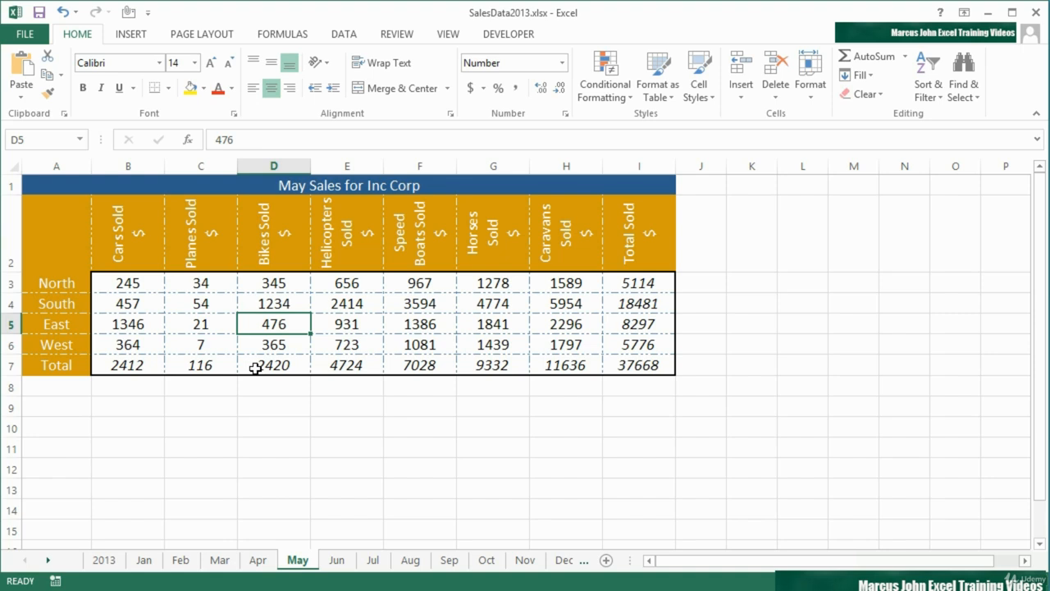
left_click(343, 326)
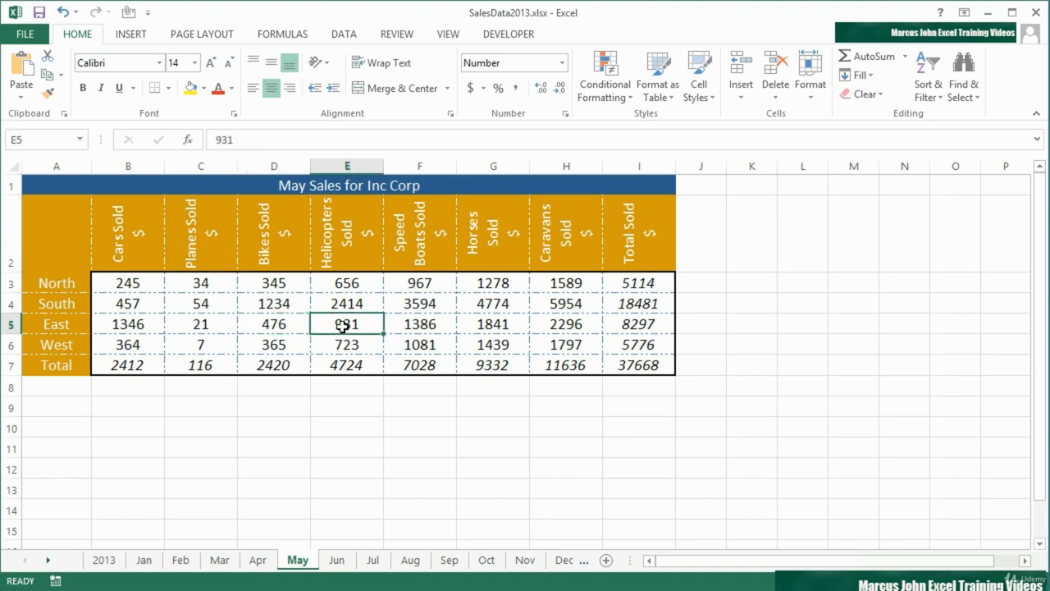
left_click(283, 298)
left_click(254, 279)
left_click(215, 282)
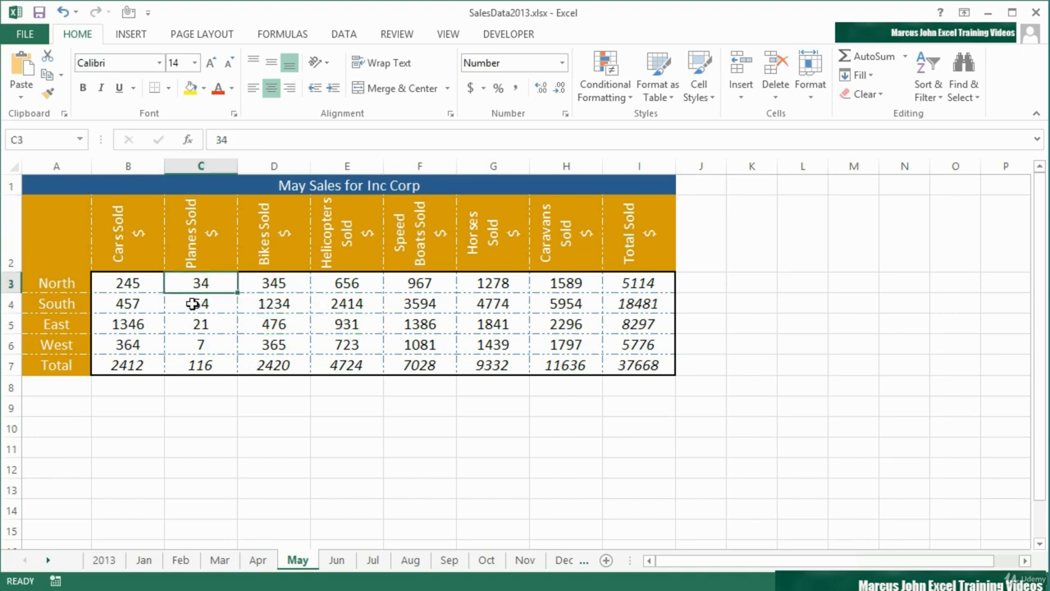
left_click(143, 288)
left_click(556, 346)
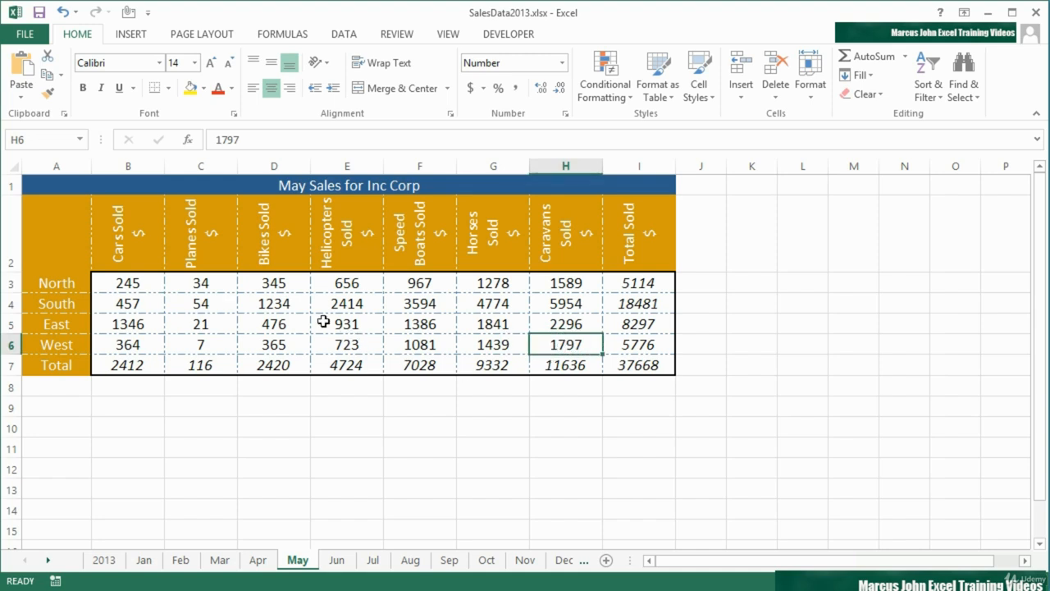
left_click(278, 309)
left_click(348, 326)
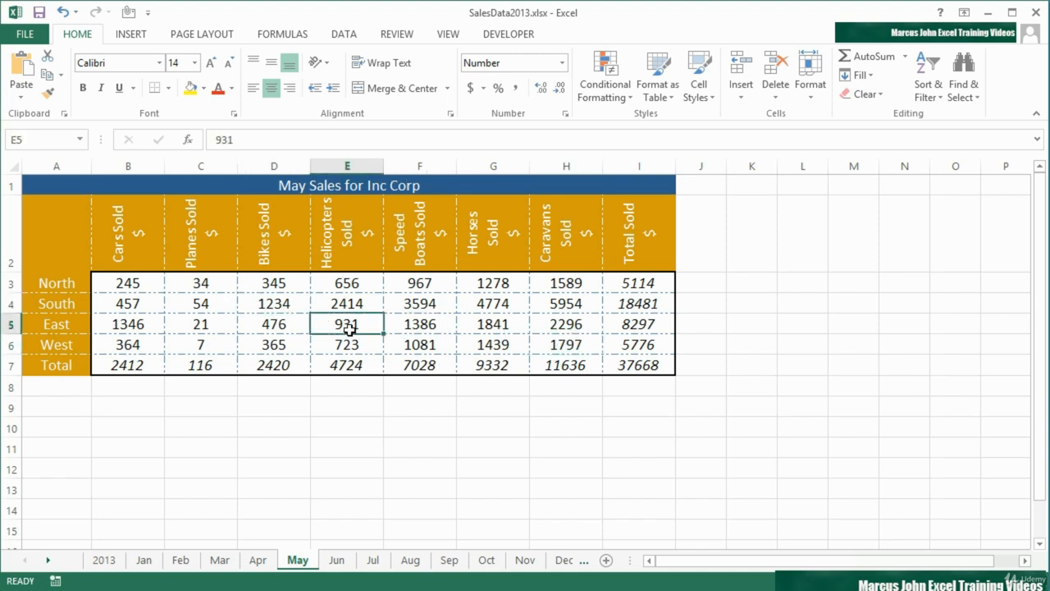
key("F11")
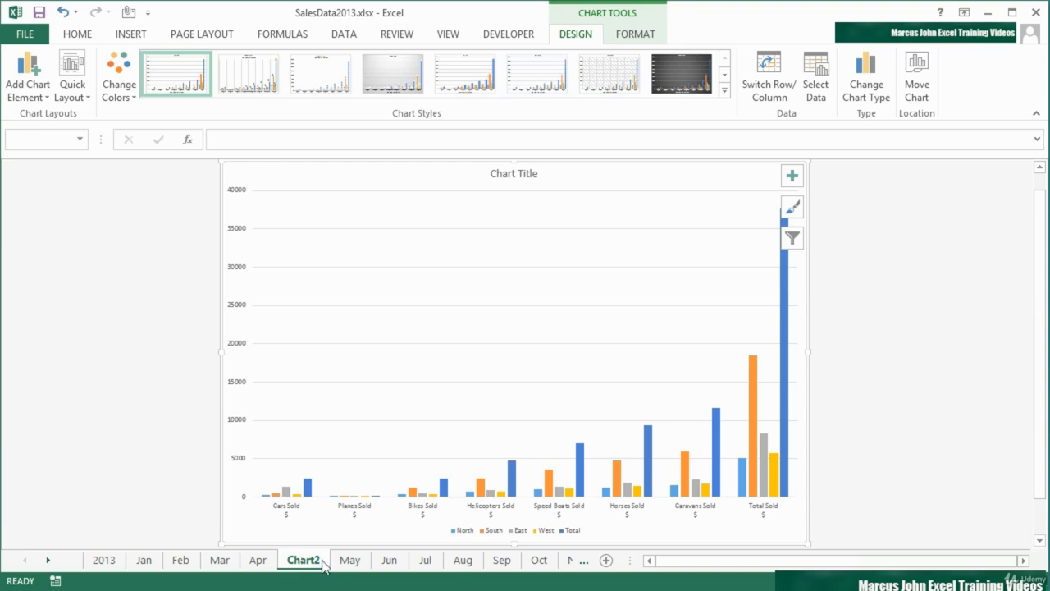
- Create a second chart sheet from only the range A2:H6 of the May sheet, leaving out the totals
left_click(349, 562)
left_click(316, 564)
left_click(351, 561)
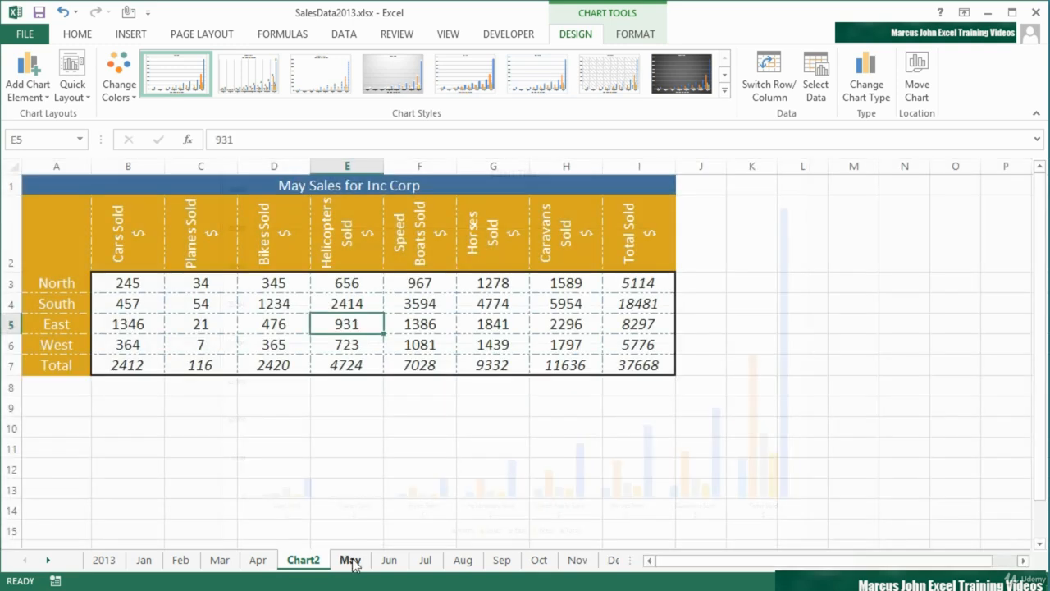
left_click_drag(69, 242, 547, 342)
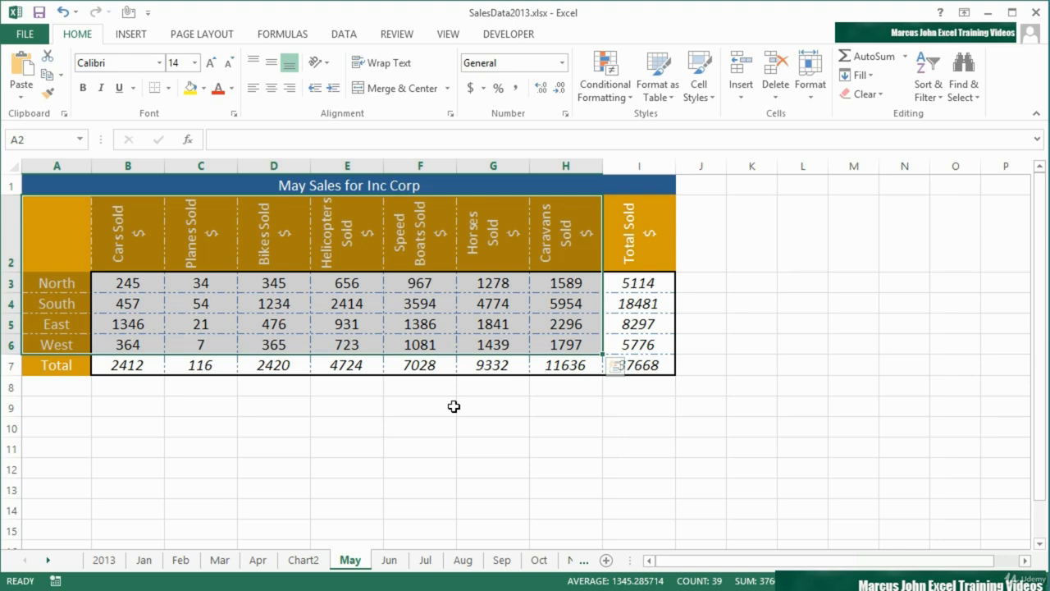
key("F11")
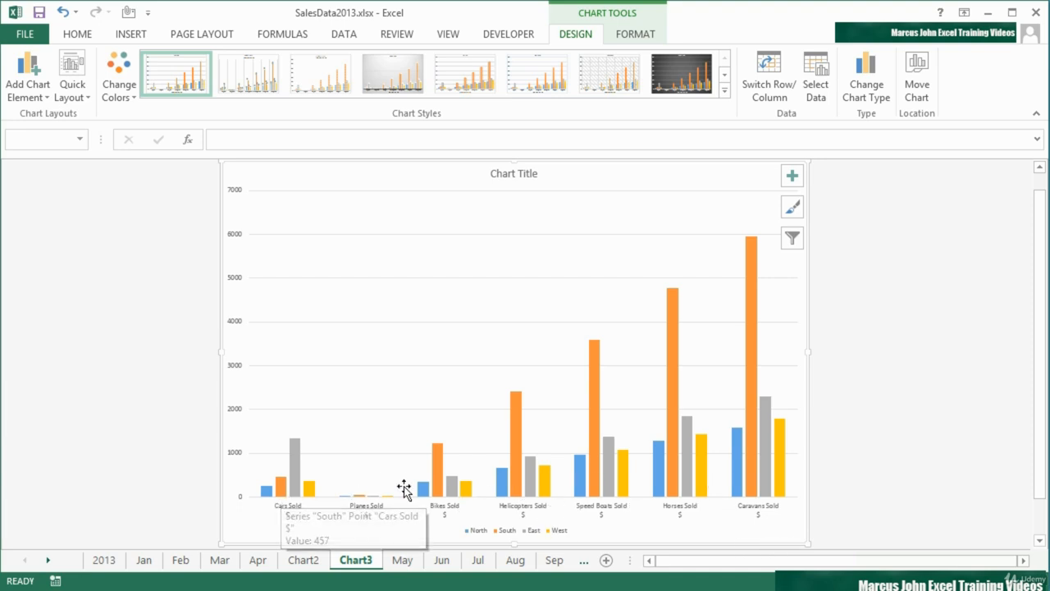
- Switch the new chart's rows and columns back and forth, finishing with the regions along the horizontal axis
mouse_move(435, 471)
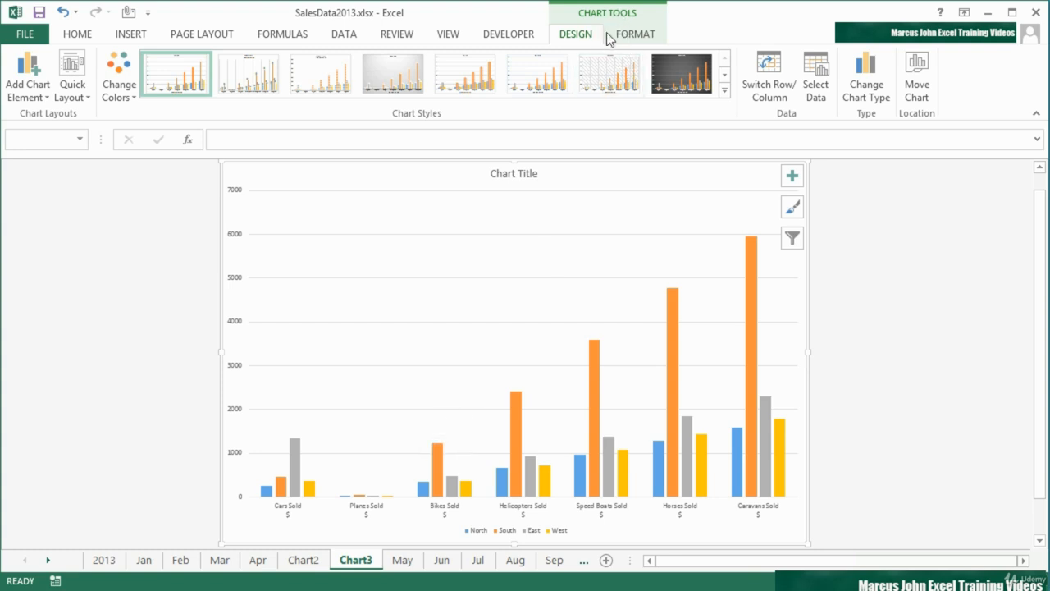
left_click(769, 85)
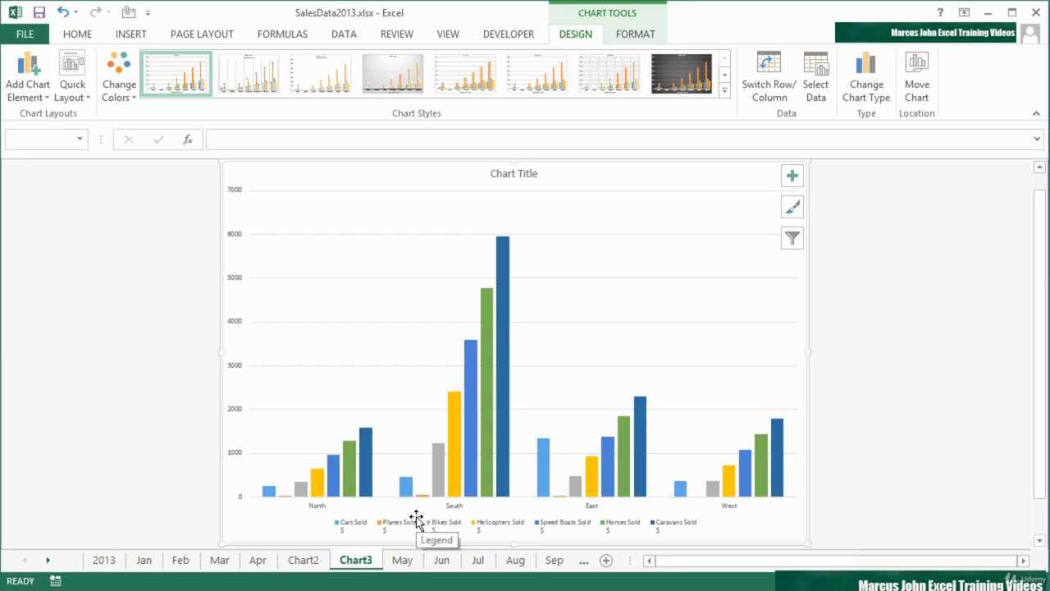
mouse_move(495, 476)
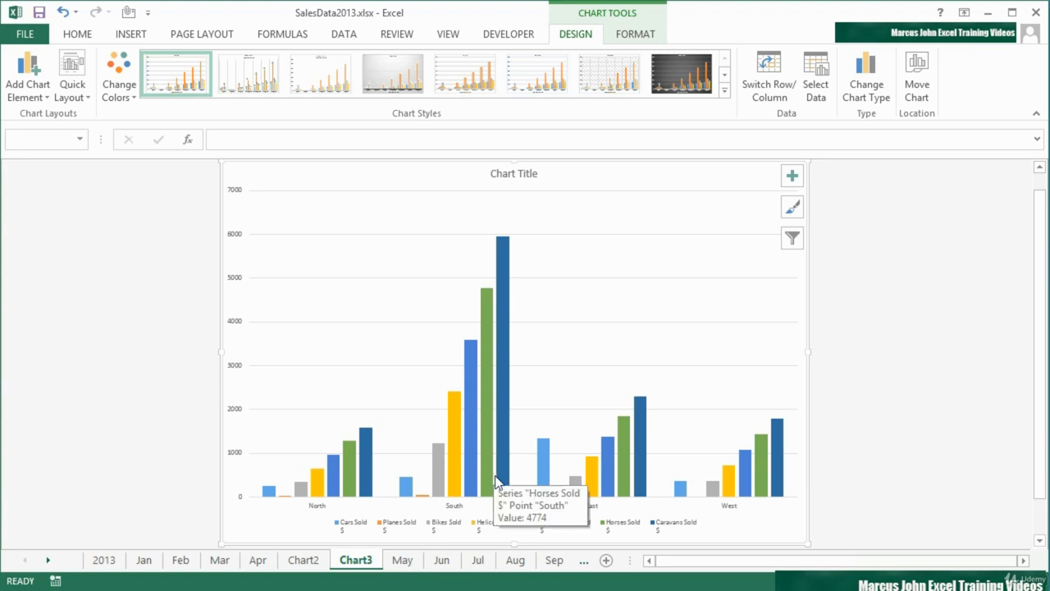
left_click(764, 88)
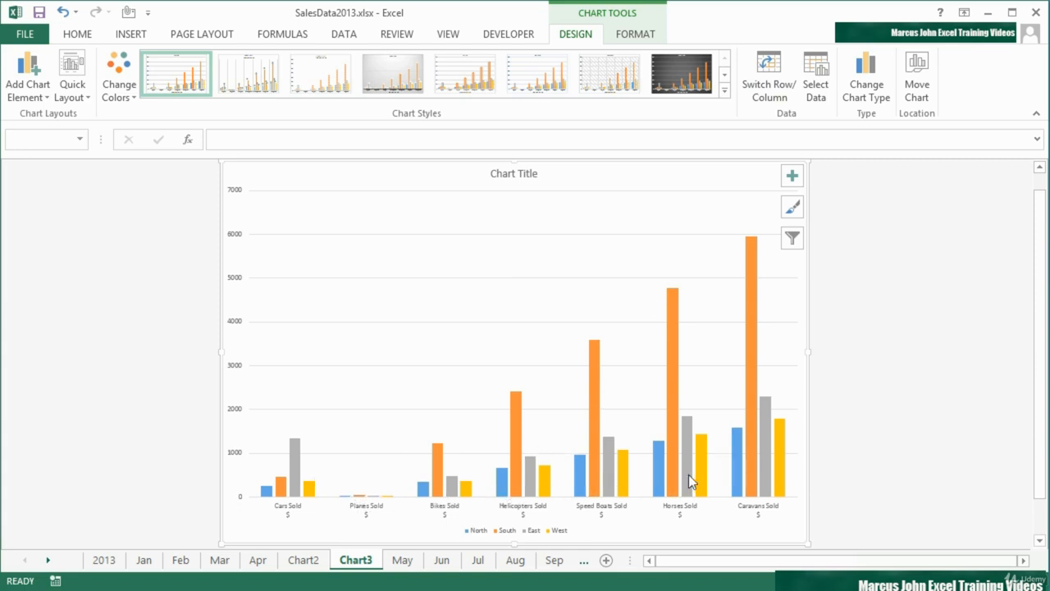
mouse_move(674, 469)
mouse_move(752, 372)
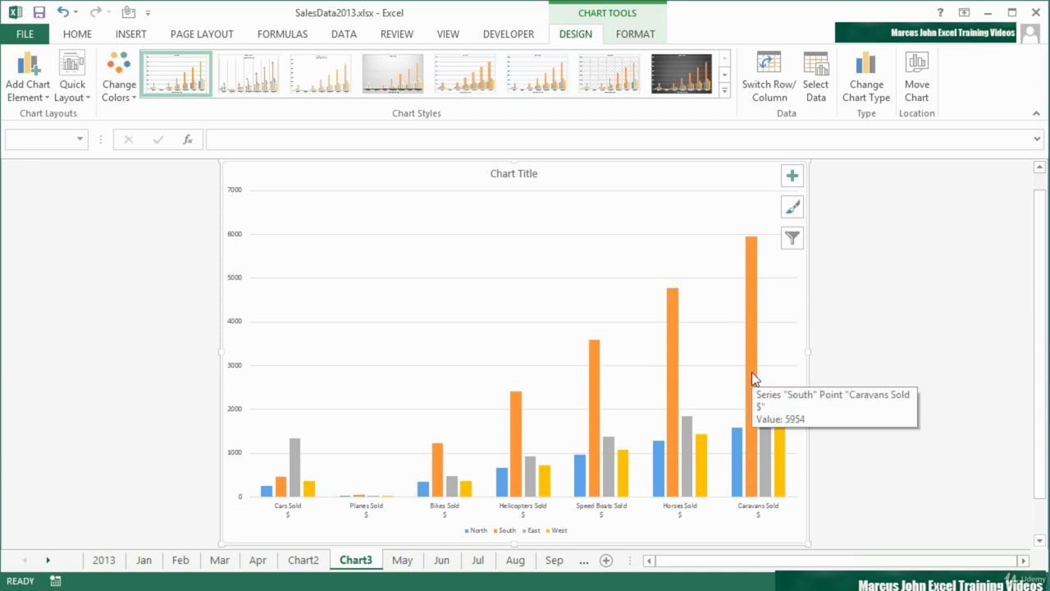
left_click(747, 91)
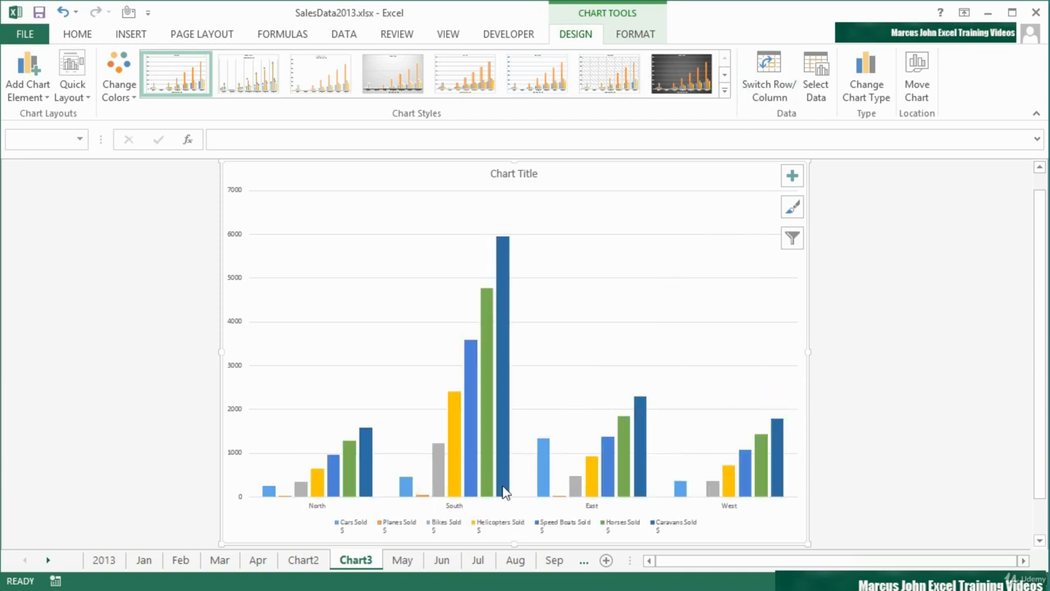
mouse_move(506, 488)
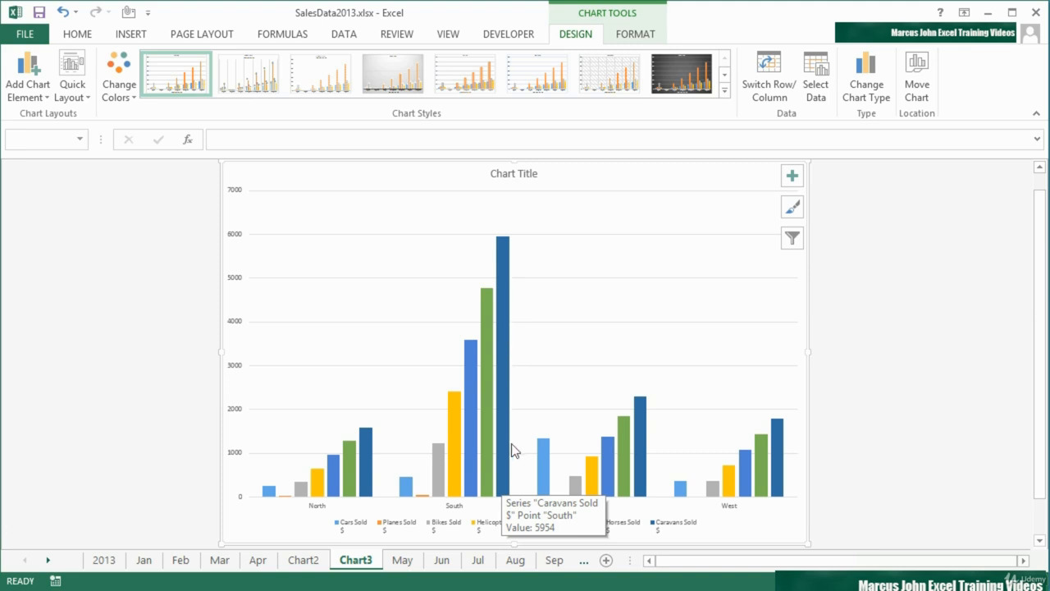
- Select the range A2:H6 across the grouped Jun, Jul and Aug sheets and try to create a chart sheet from it
left_click(409, 562)
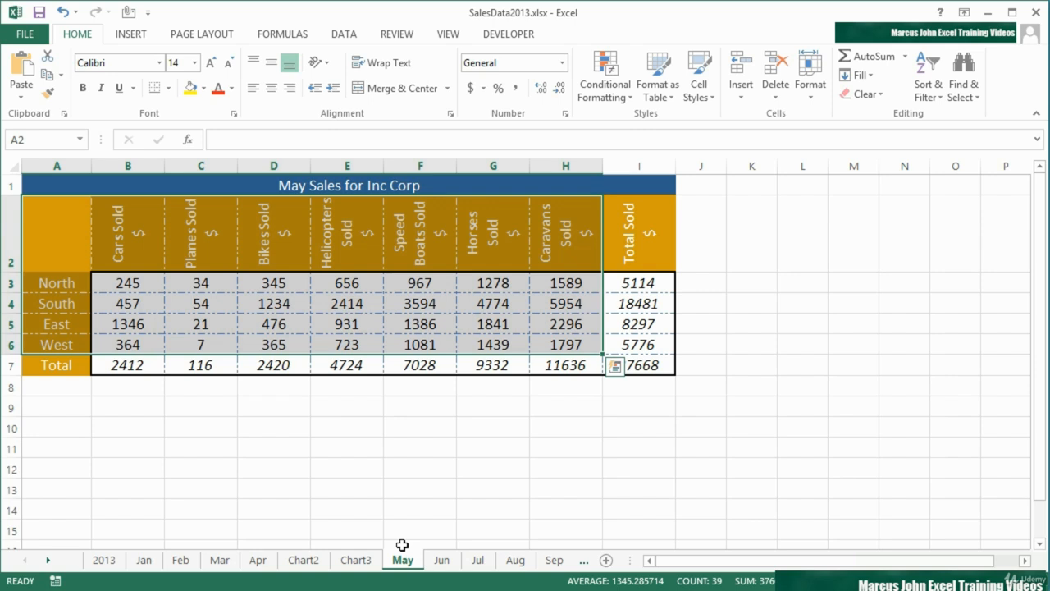
left_click(441, 560)
left_click(478, 559, "shift")
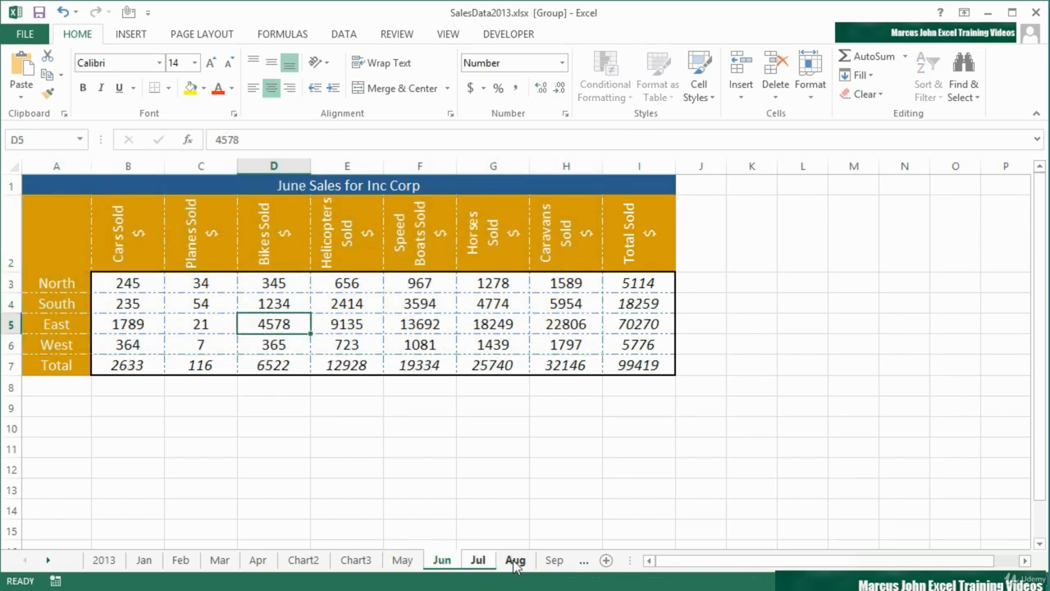
left_click(515, 564, "shift")
left_click(76, 245)
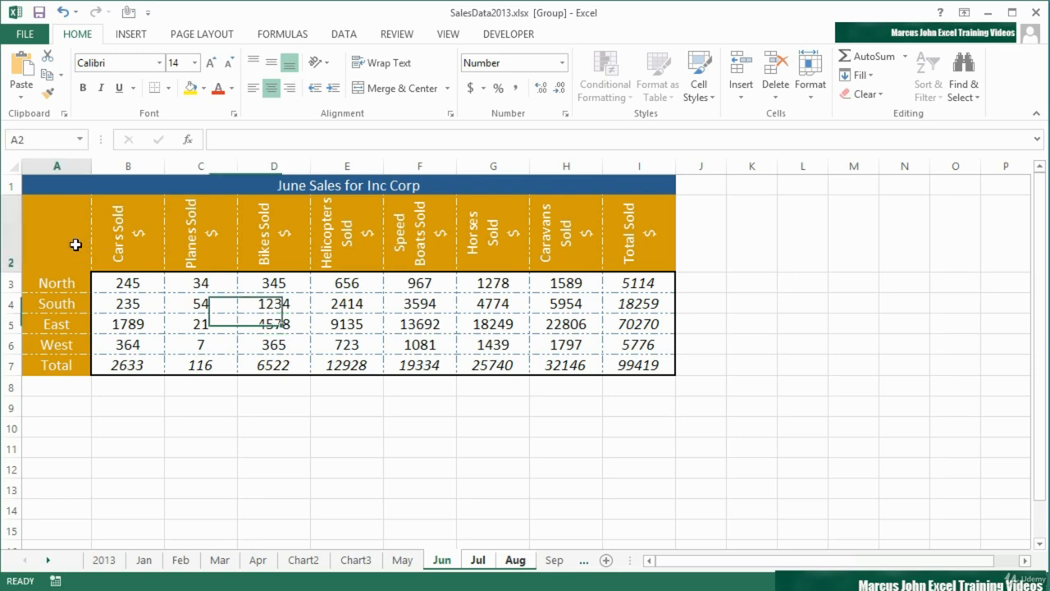
mouse_move(75, 244)
left_mouse_down()
mouse_move(527, 312)
mouse_move(591, 342)
left_mouse_up()
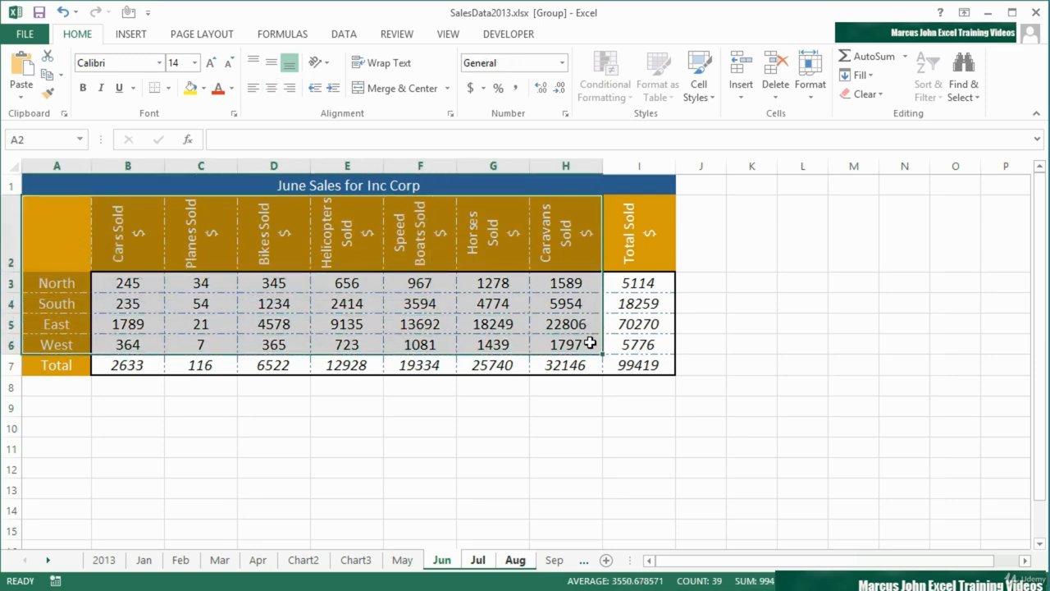
key("F11")
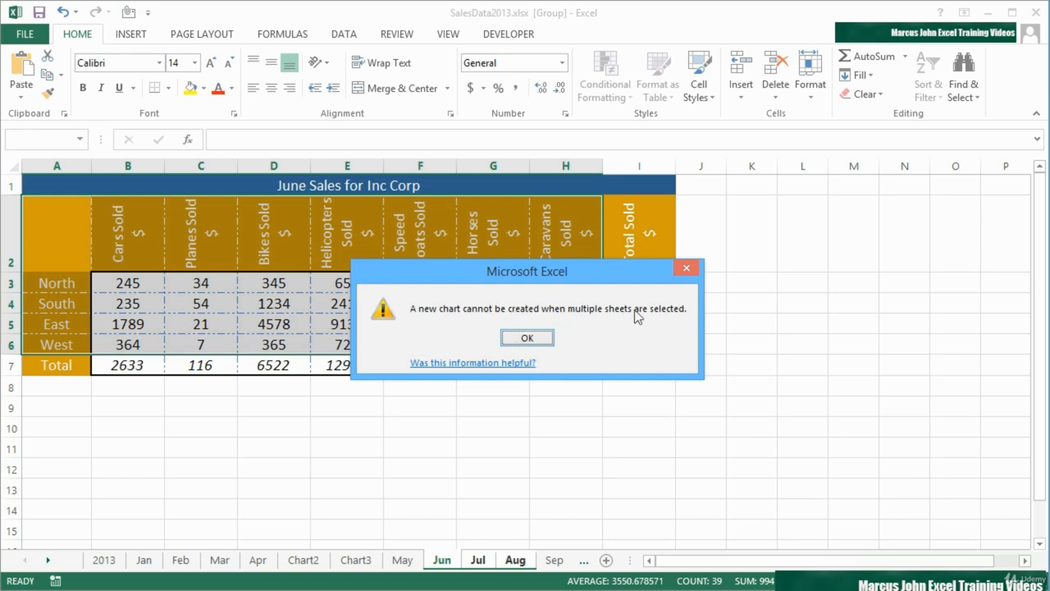
left_click(527, 338)
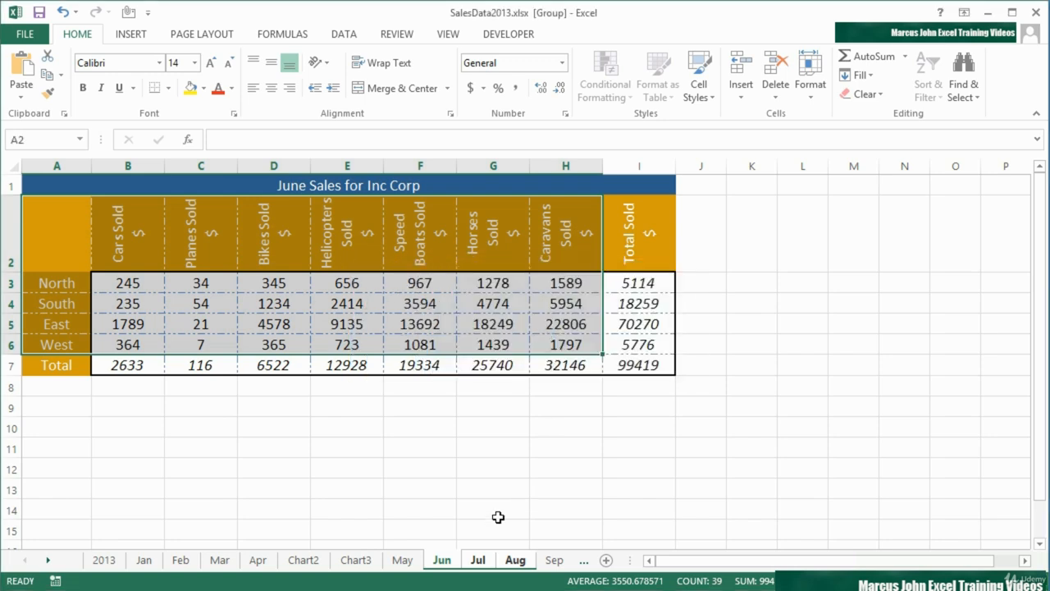
- Ungroup the sheets to create a chart sheet from A2:H6 on Aug alone, and return to the Jul sheet
left_click(417, 563)
left_click(446, 565)
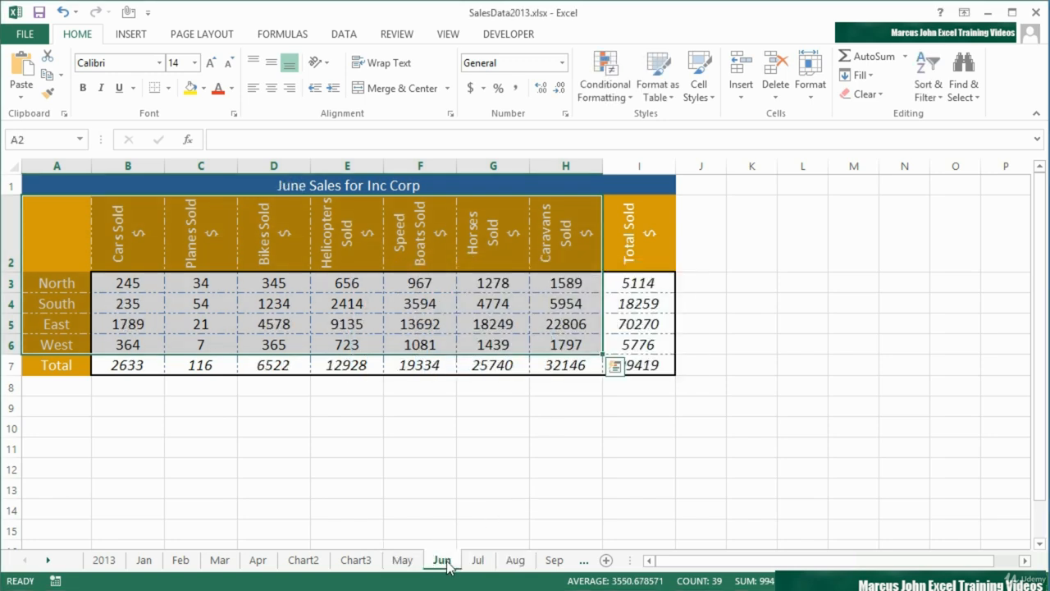
left_click(477, 563)
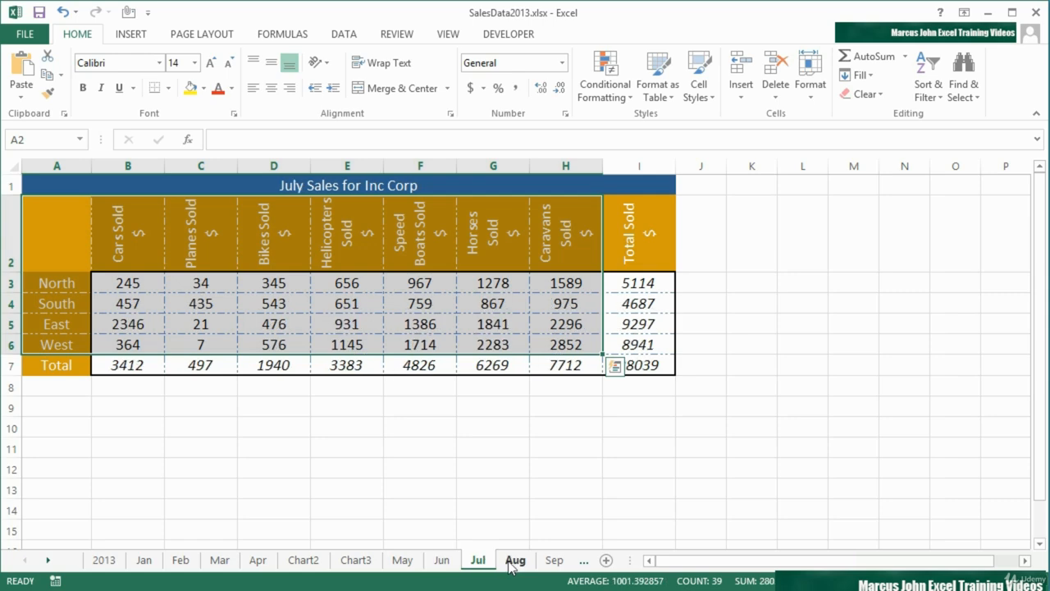
left_click(514, 563)
left_click(477, 563)
left_click(443, 562)
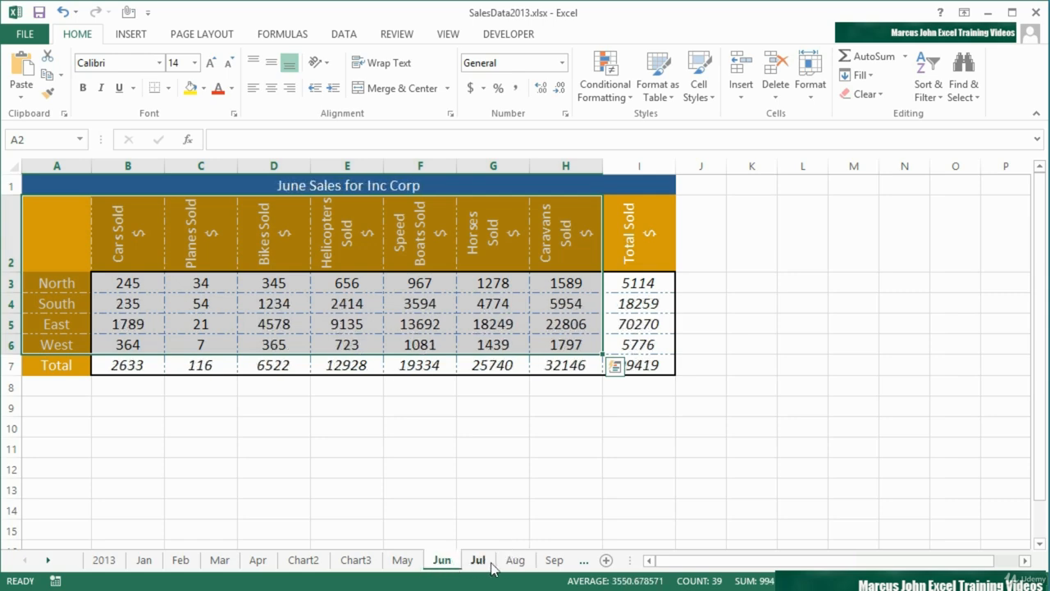
left_click(477, 563)
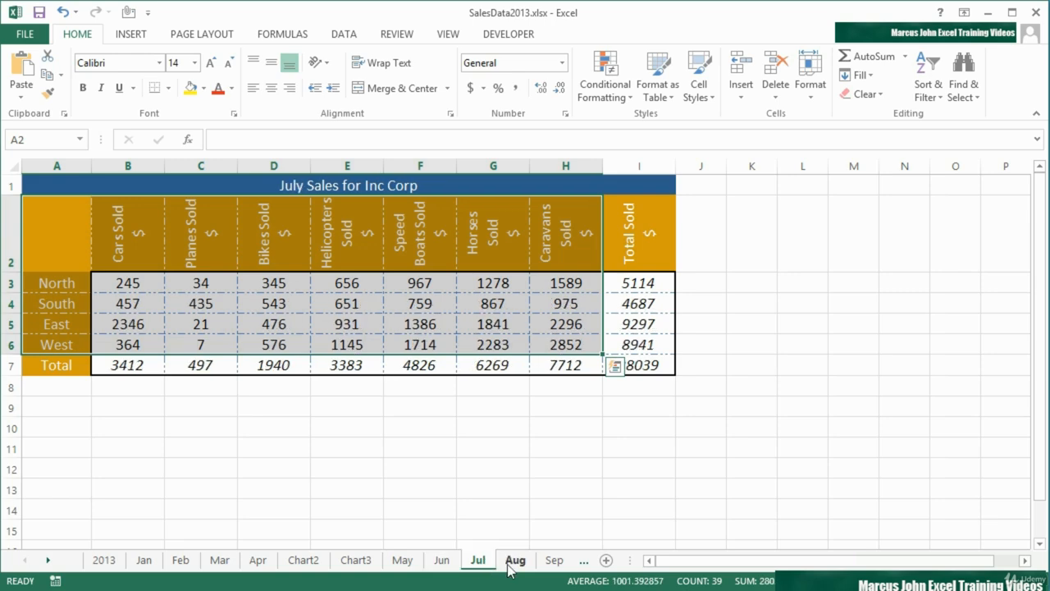
left_click(514, 563)
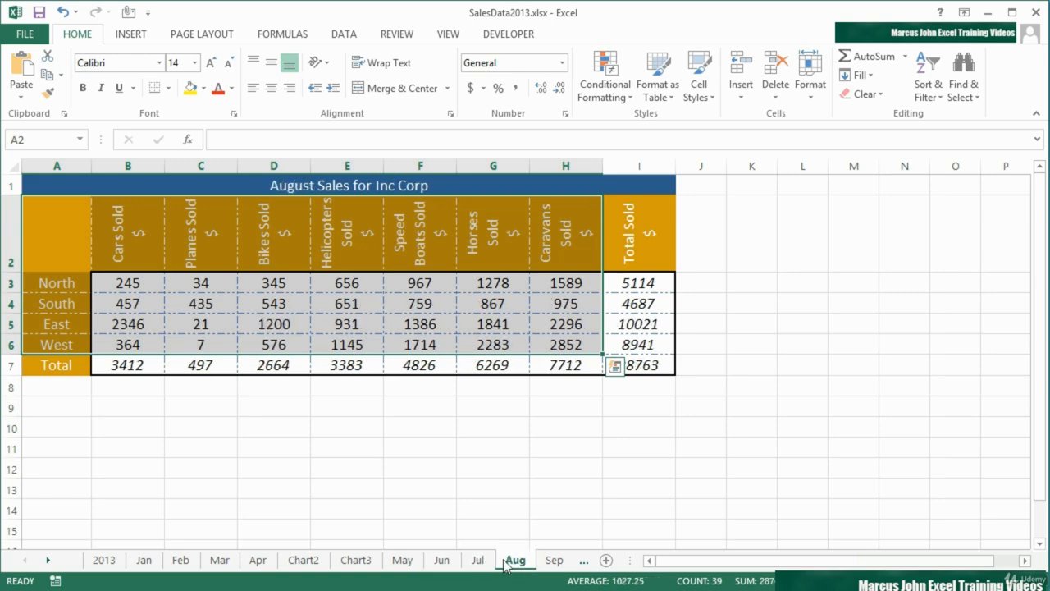
key("F11")
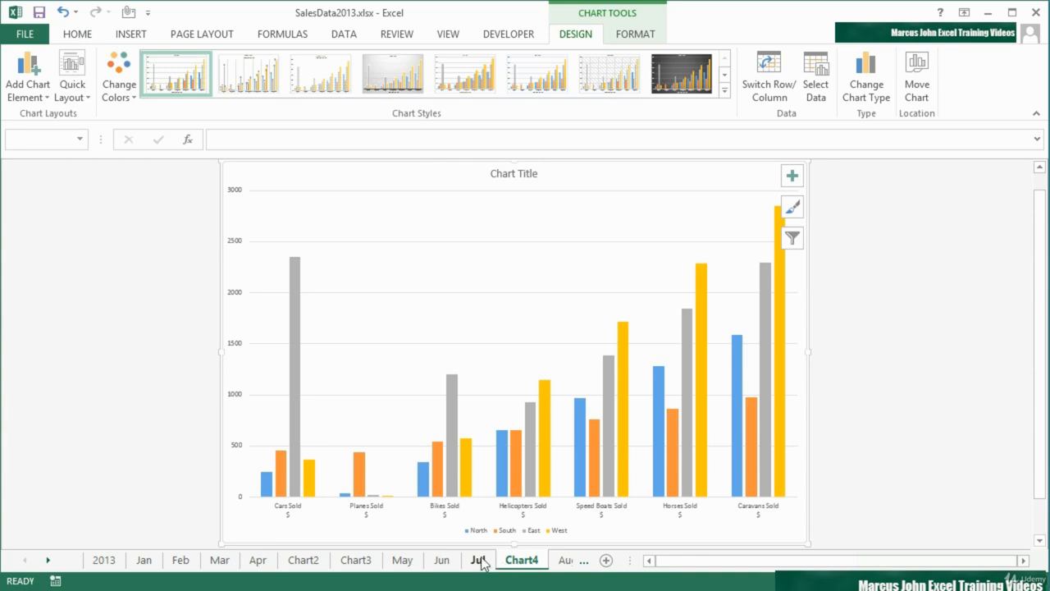
left_click(479, 560)
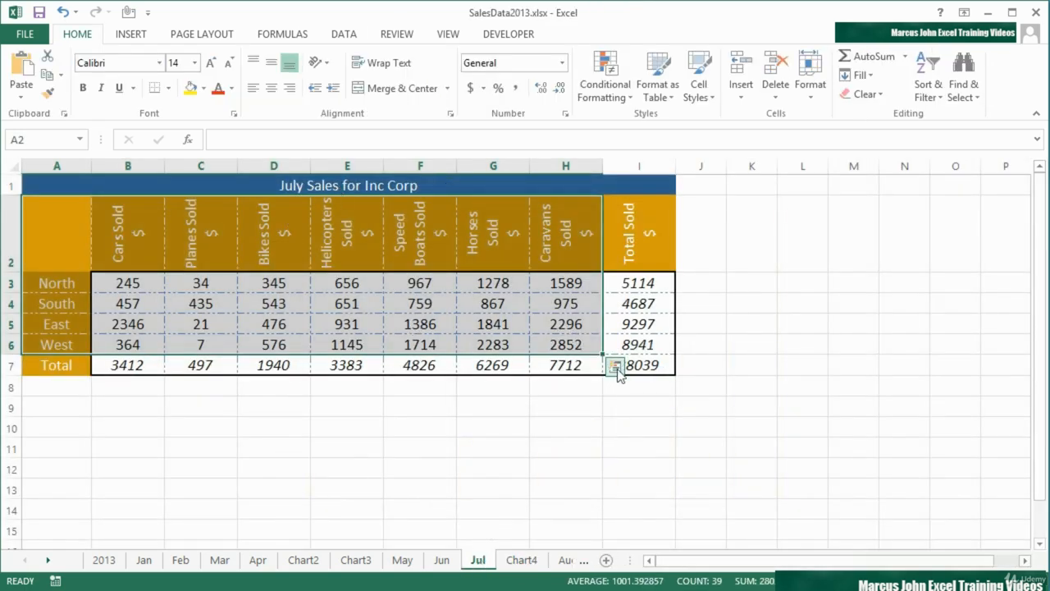
- Insert a clustered bar chart from the selected July data using Quick Analysis, and undo the insertion
left_click(615, 367)
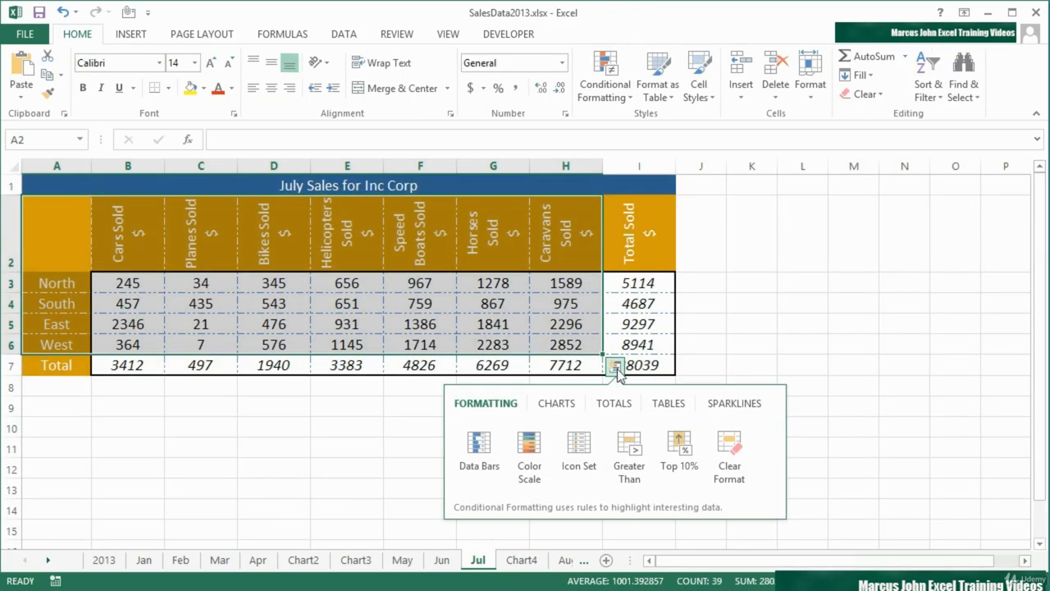
left_click(557, 406)
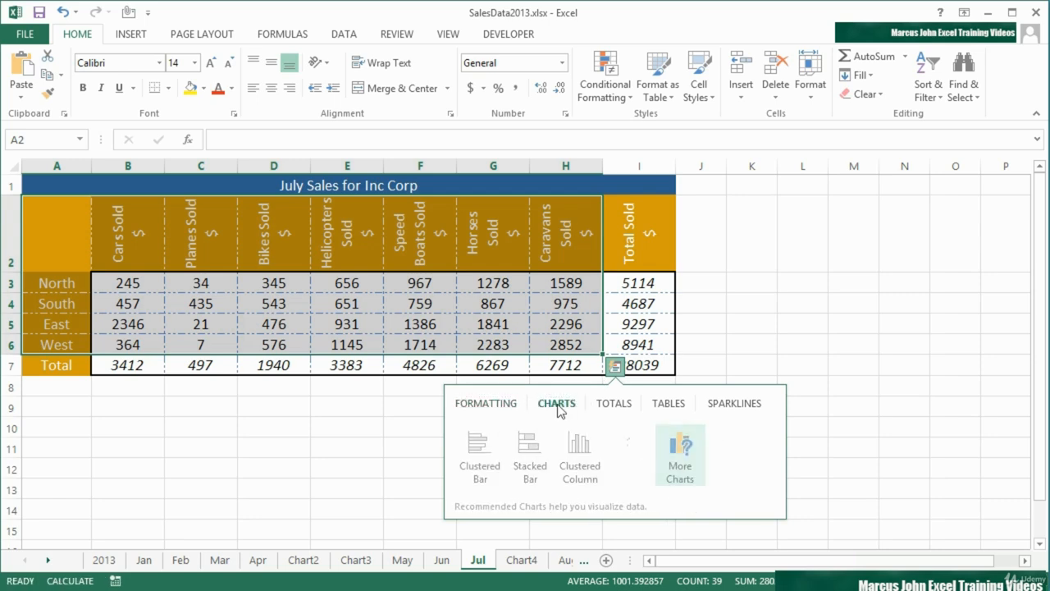
left_click(475, 469)
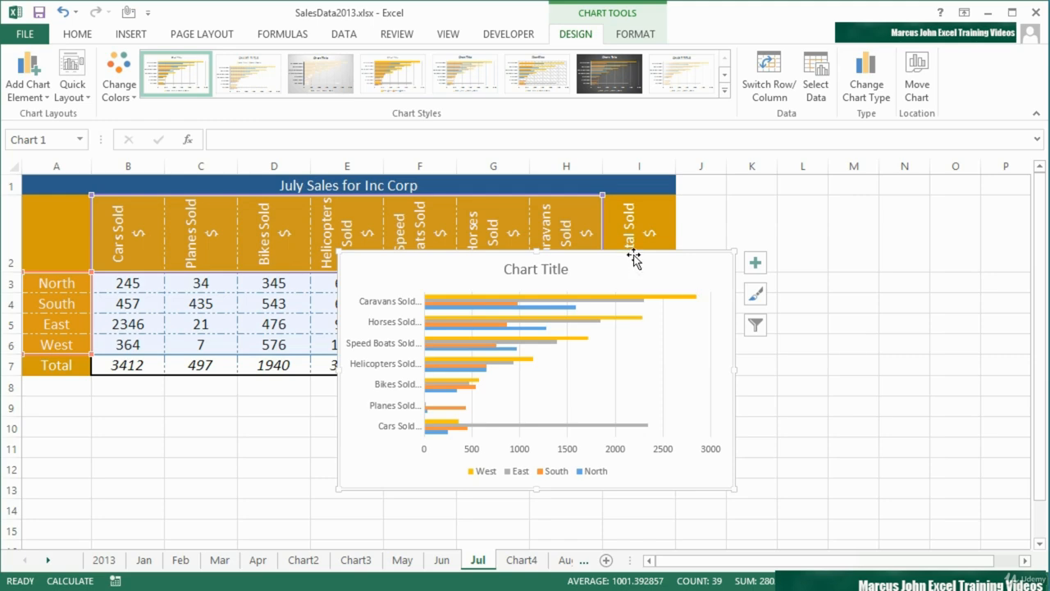
key("ctrl+z")
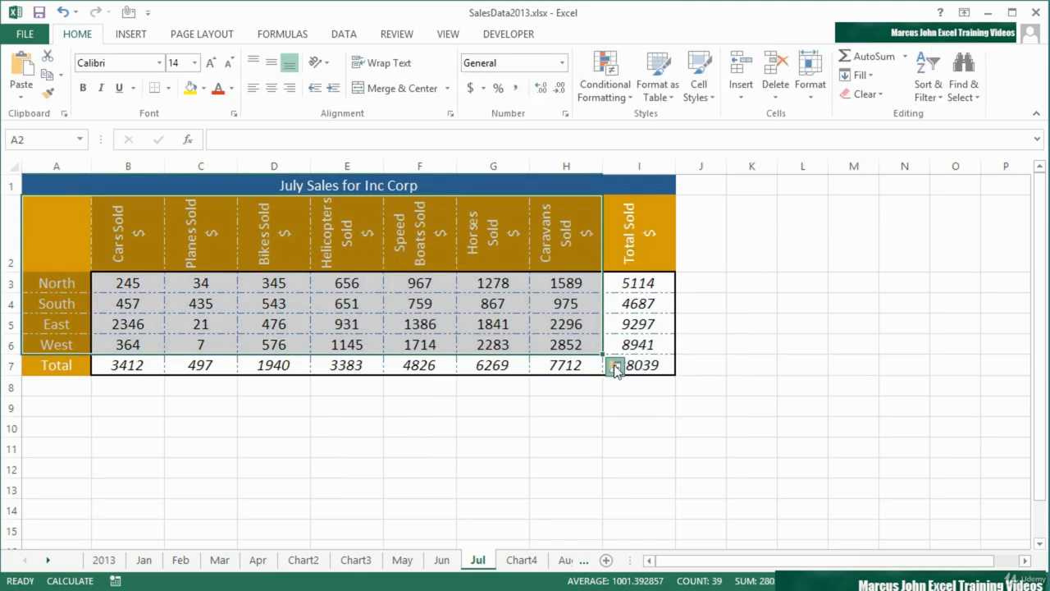
- Insert a stacked column chart with switched rows and columns from the selected July data, and delete it
left_click(615, 366)
left_click(560, 403)
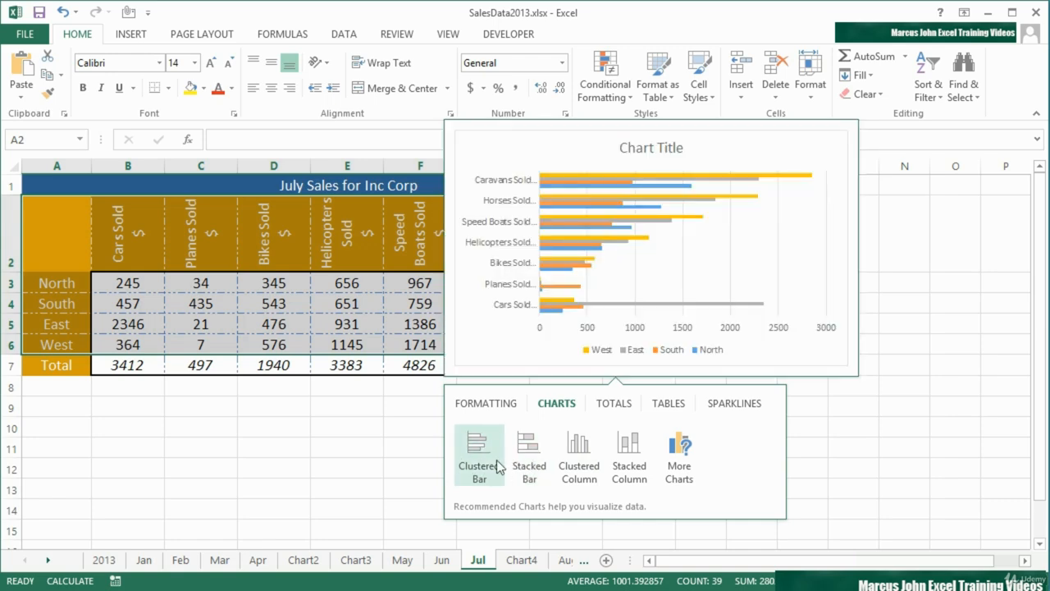
left_click(625, 459)
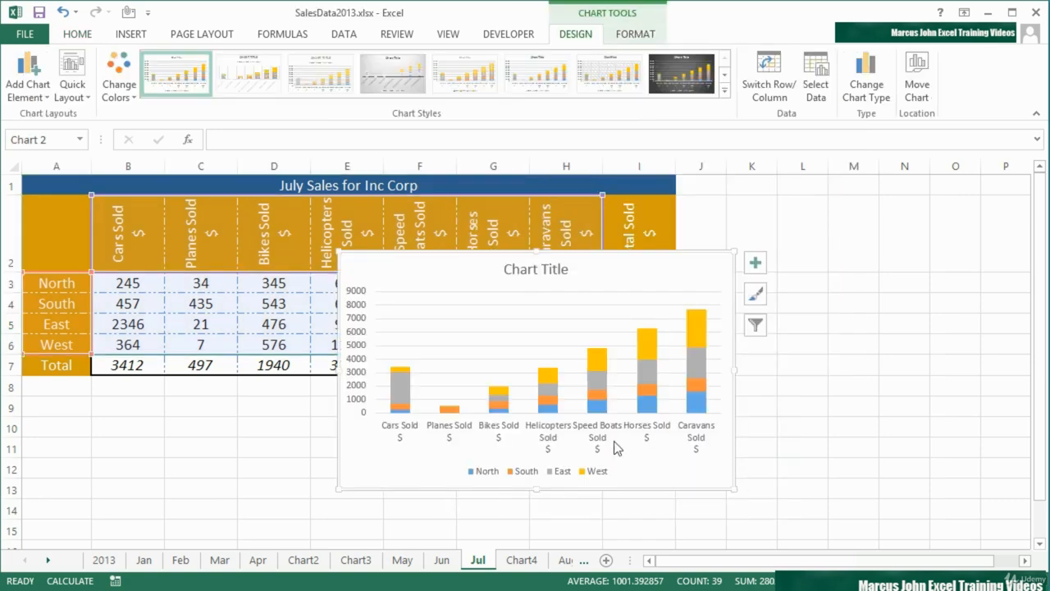
left_click(770, 78)
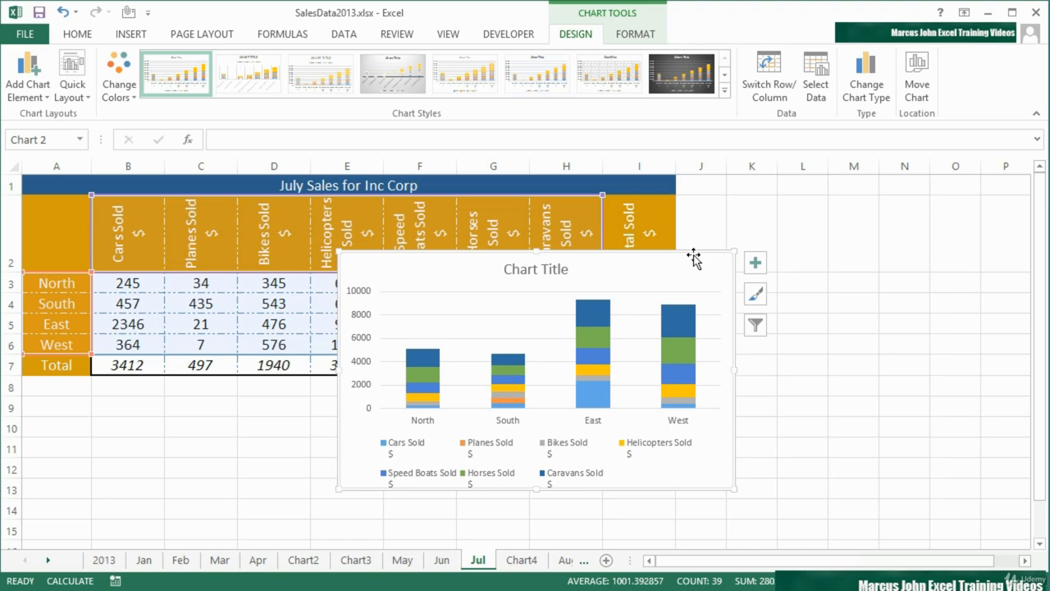
key("Delete")
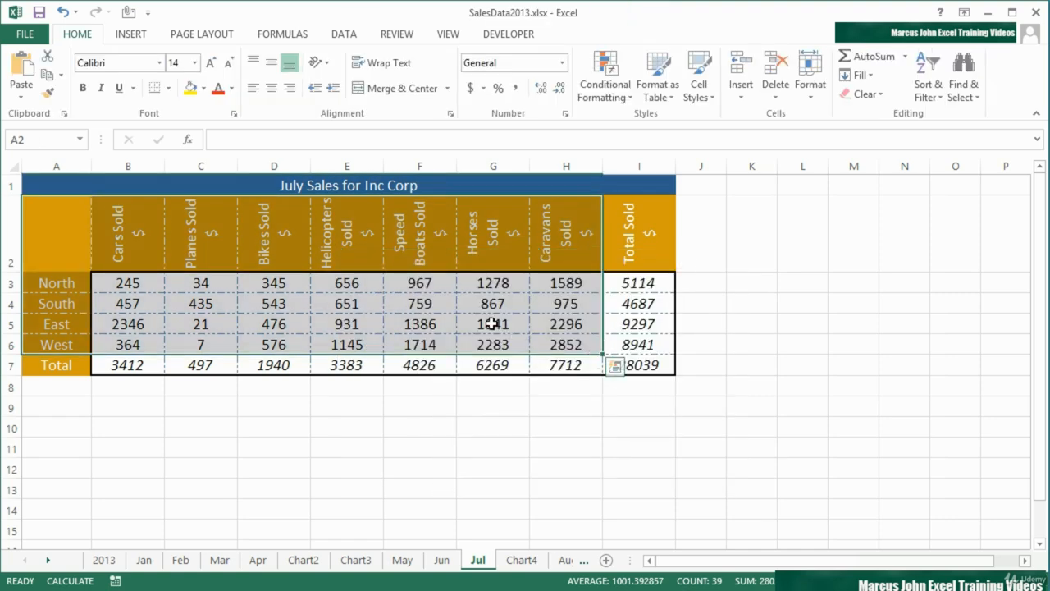
- Insert a stacked column chart from the range A2:H6 on the Jul sheet using Quick Analysis
left_click(615, 368)
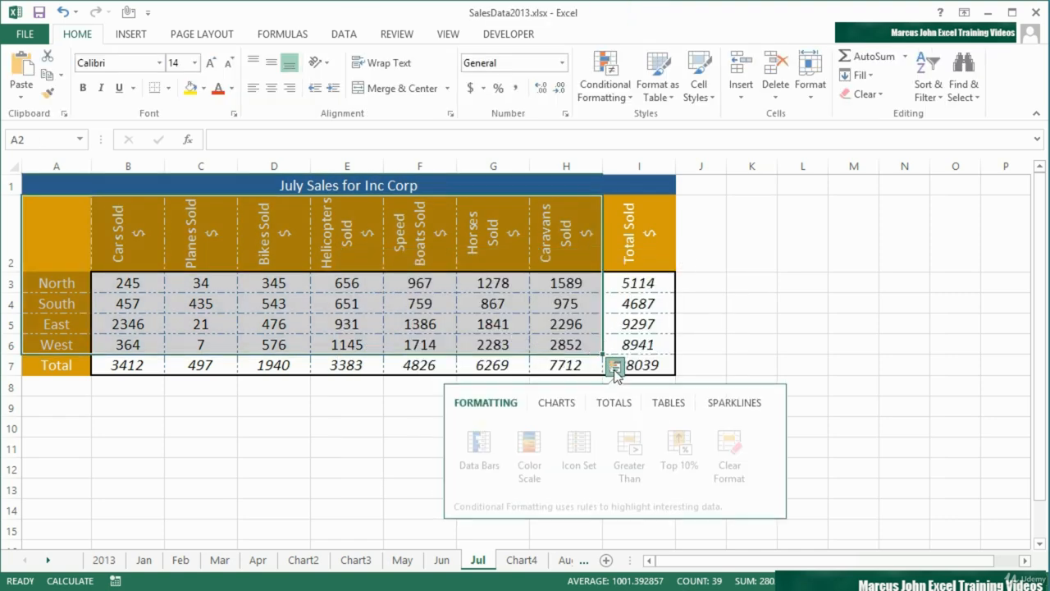
left_click(570, 412)
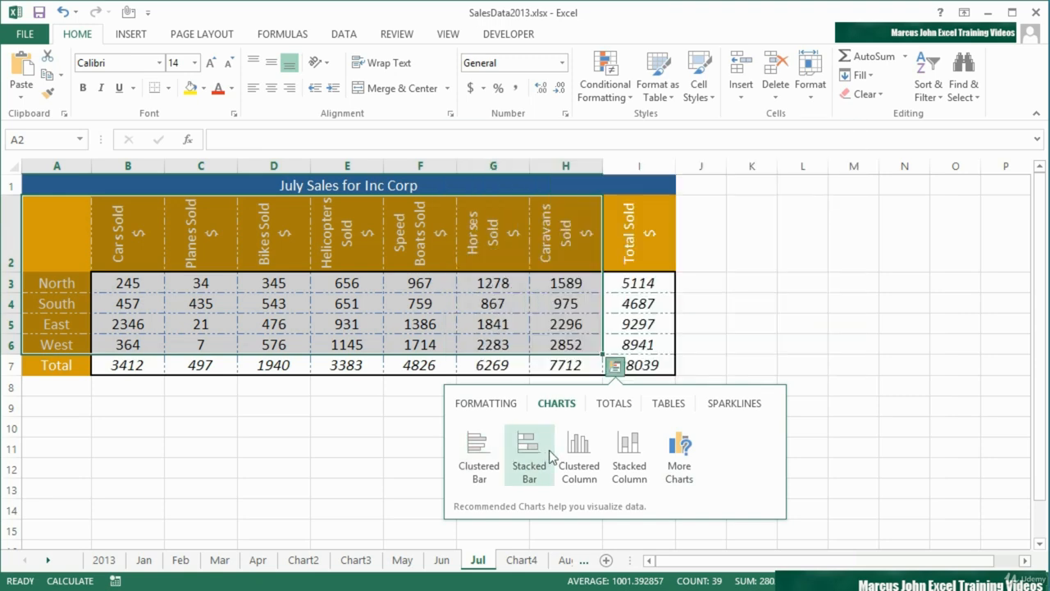
left_click(624, 457)
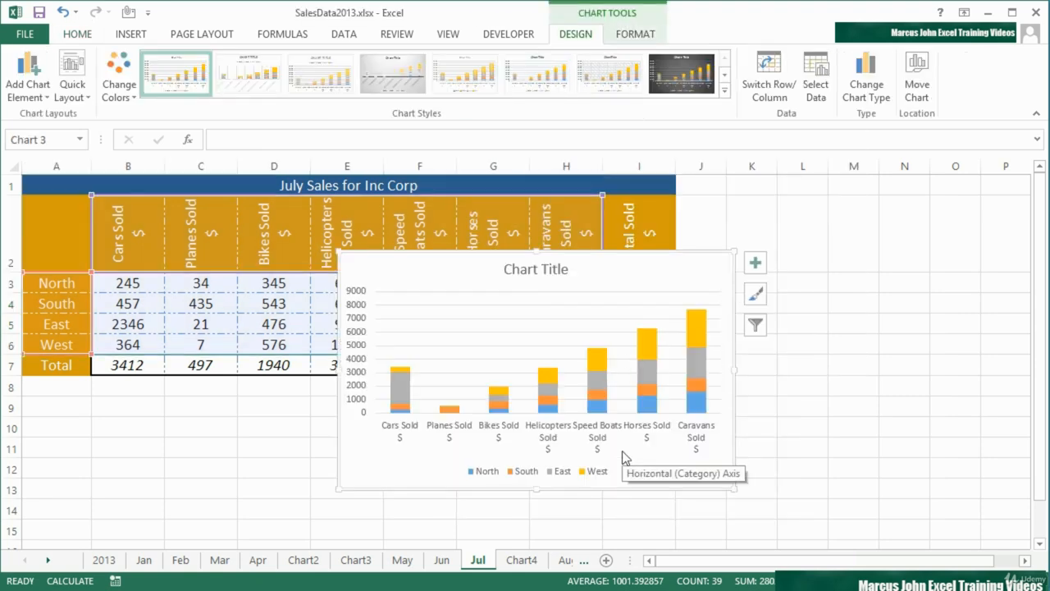